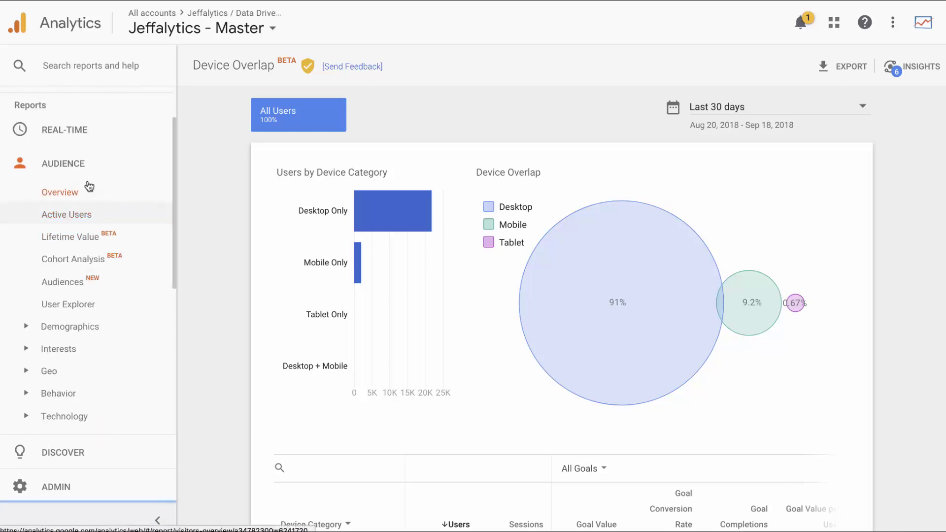
scroll(78, 199, down, 2)
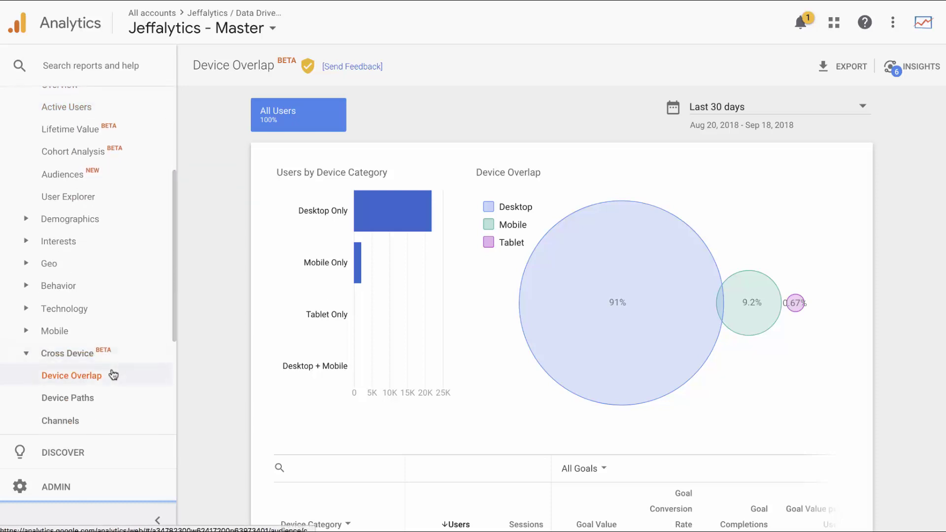
scroll(113, 374, down, 2)
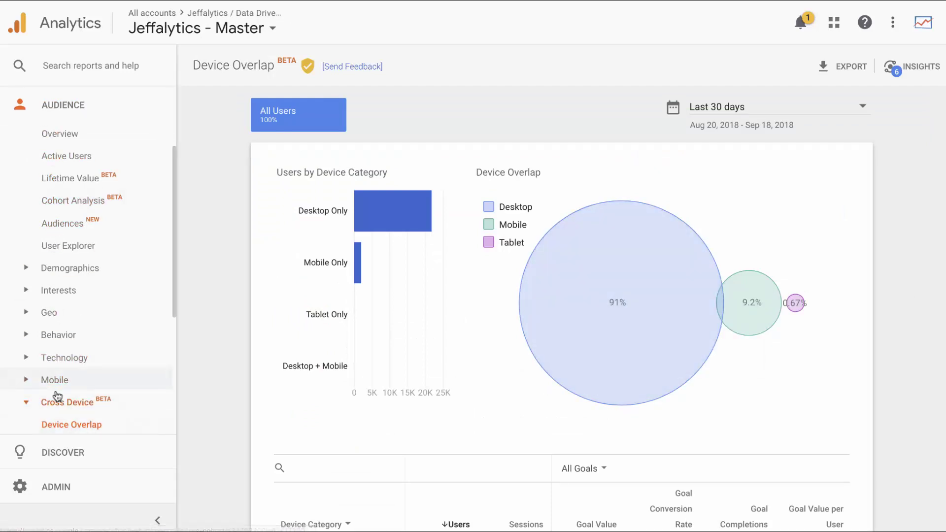
scroll(61, 401, down, 3)
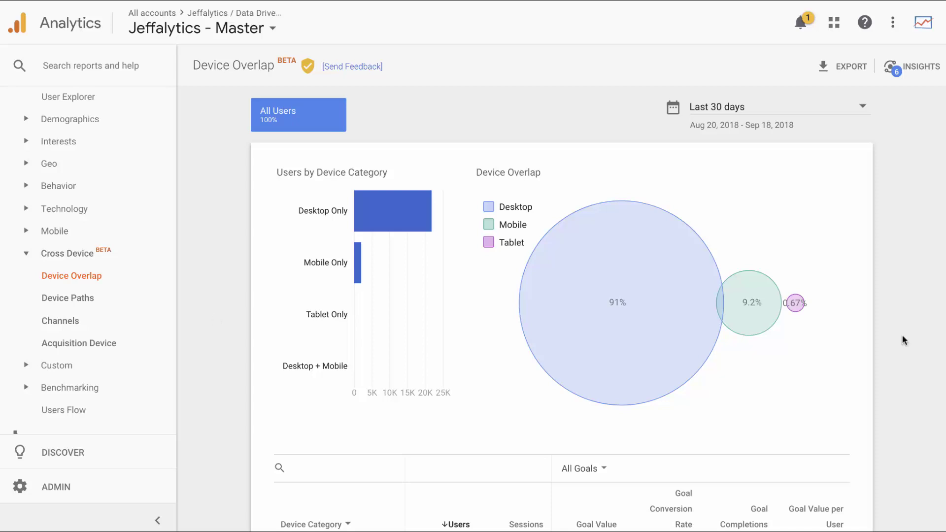
mouse_move(675, 366)
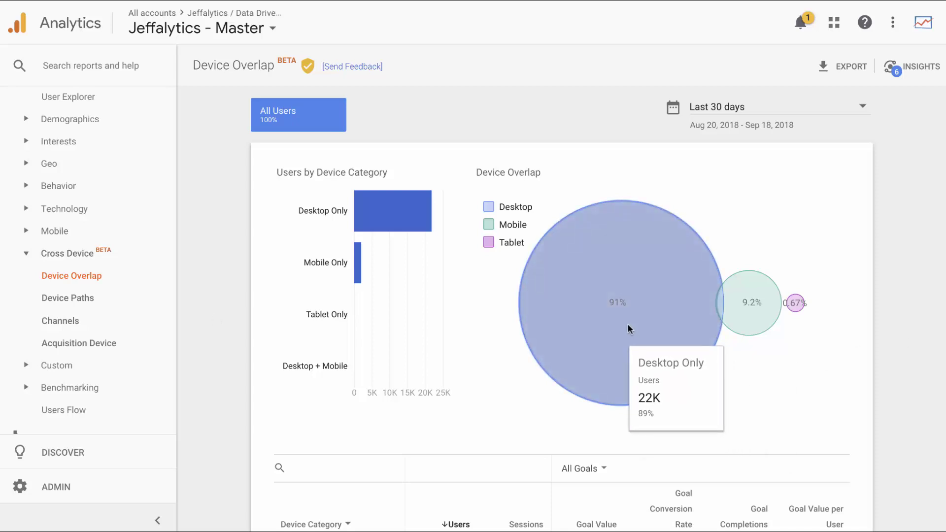
mouse_move(759, 300)
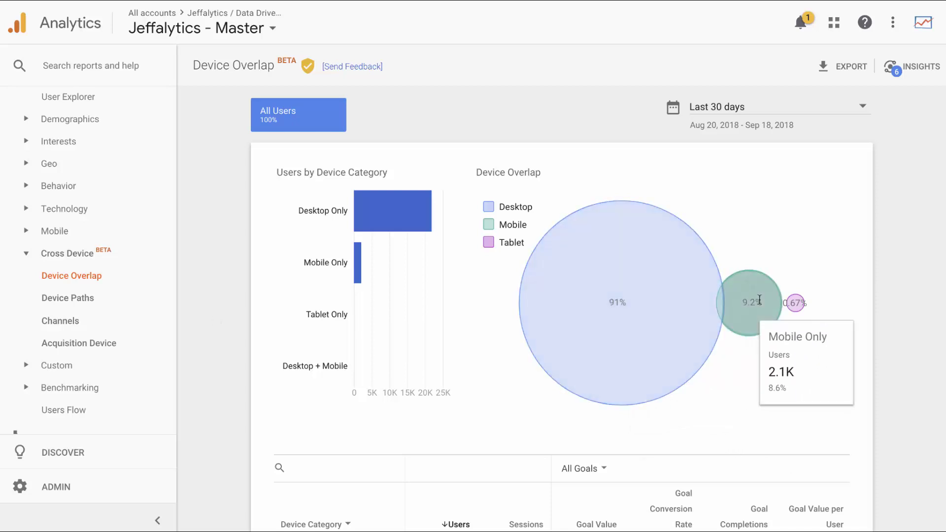
mouse_move(720, 302)
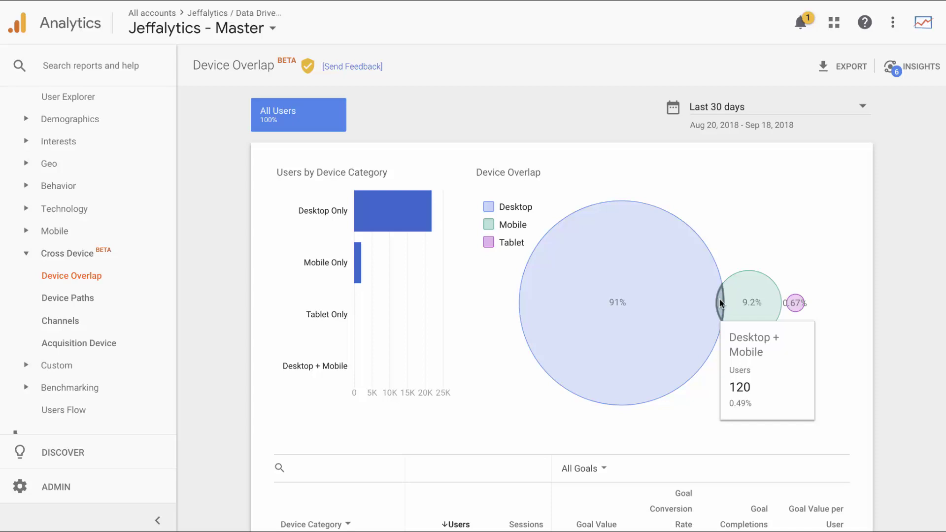
click(727, 108)
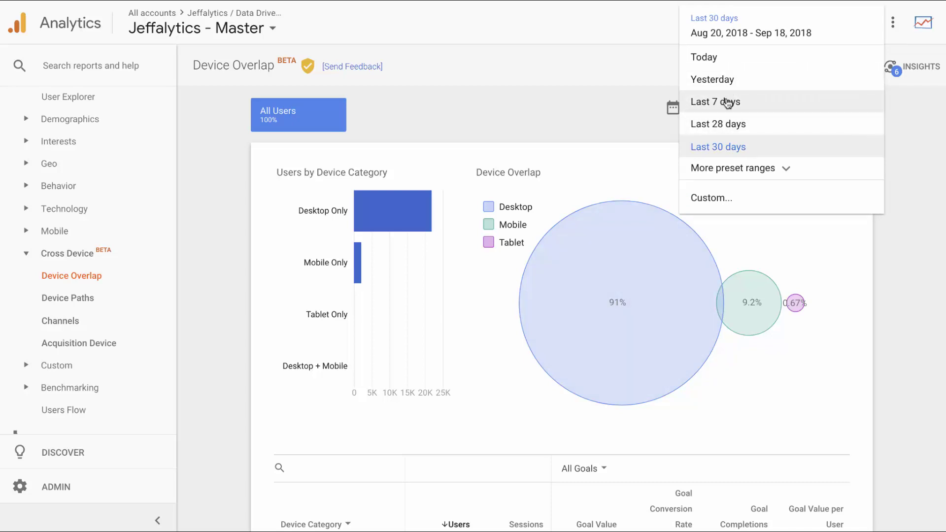
click(642, 111)
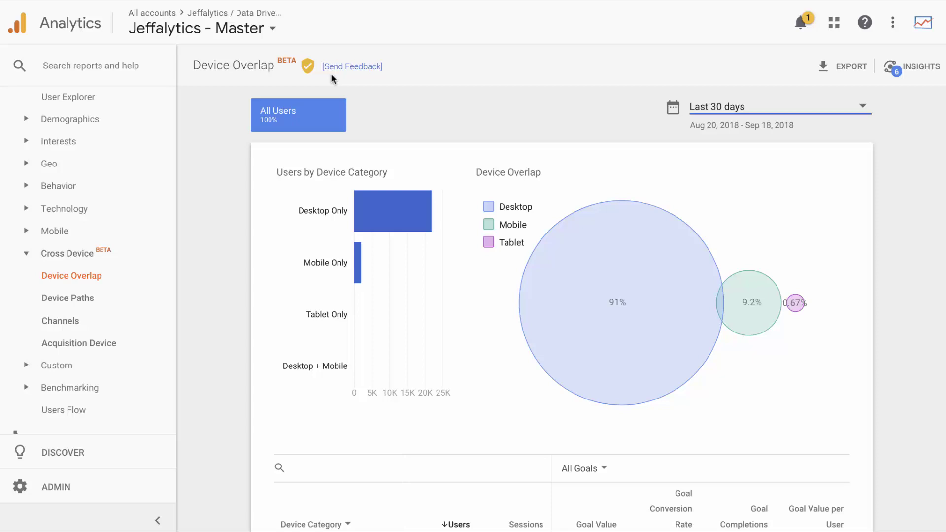
- Zoom the browser out so the full Device Overlap table and its goal columns fit on screen
scroll(327, 148, down, 4)
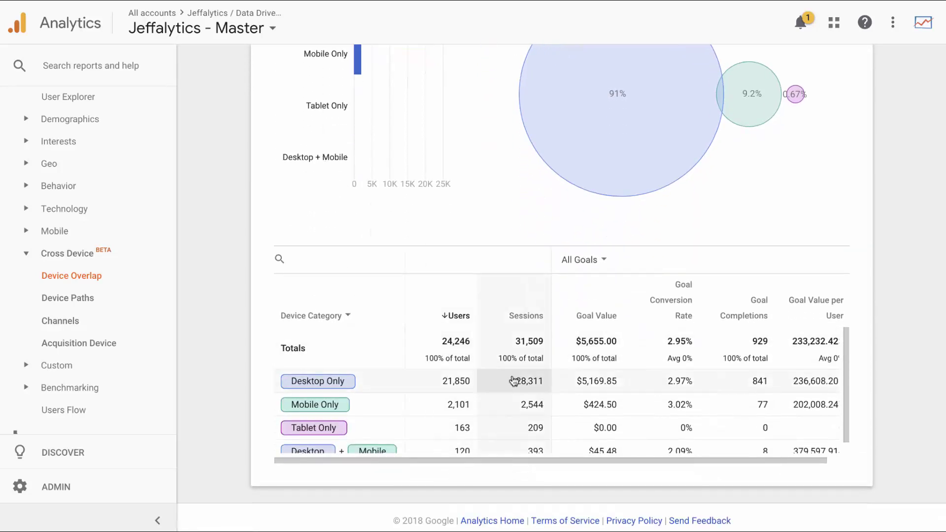
scroll(517, 380, down, 1)
scroll(767, 392, up, 1)
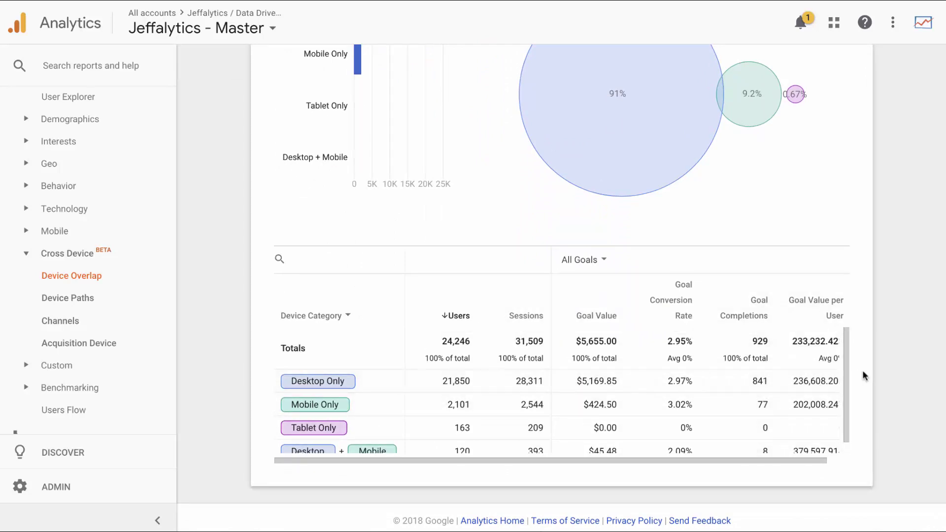
key(ctrl+minus)
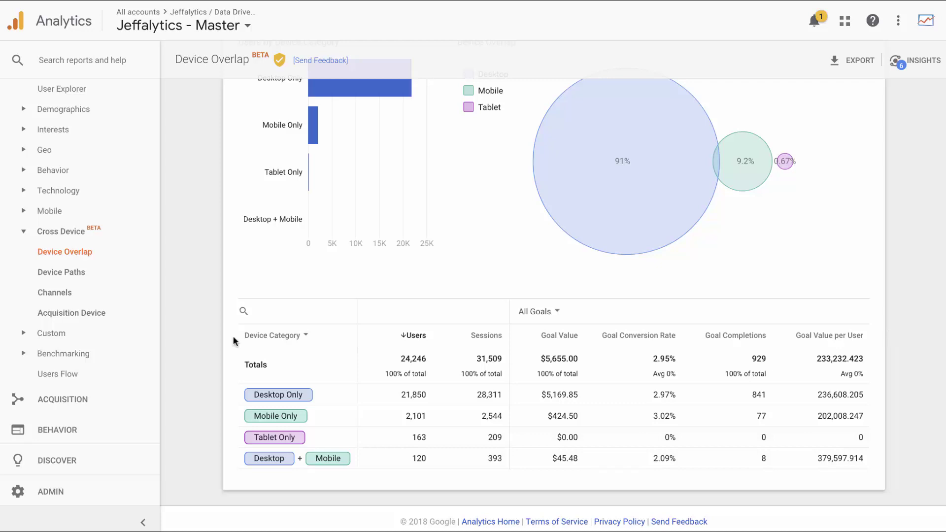
- Switch the Device Overlap breakdown to Device Category and OS, with Desktop / Windows Only leading
click(262, 335)
click(276, 374)
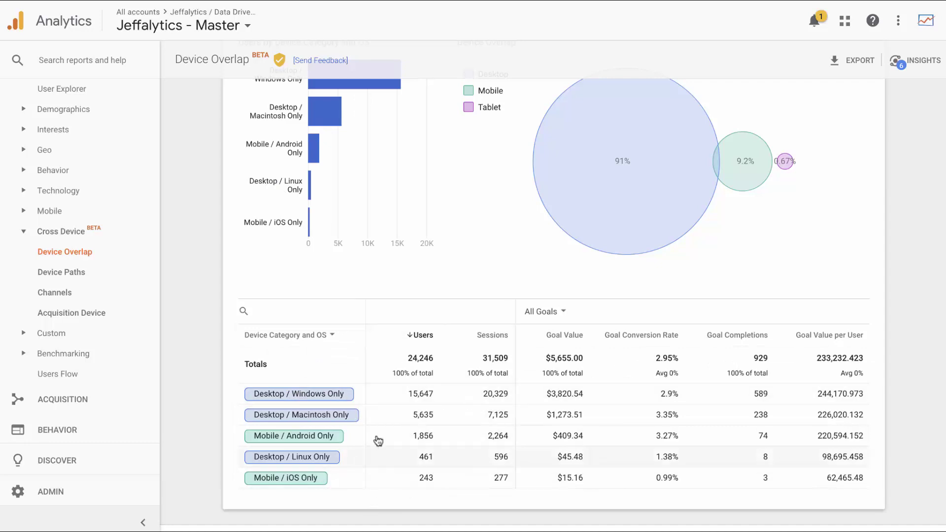
scroll(384, 438, up, 3)
mouse_move(713, 273)
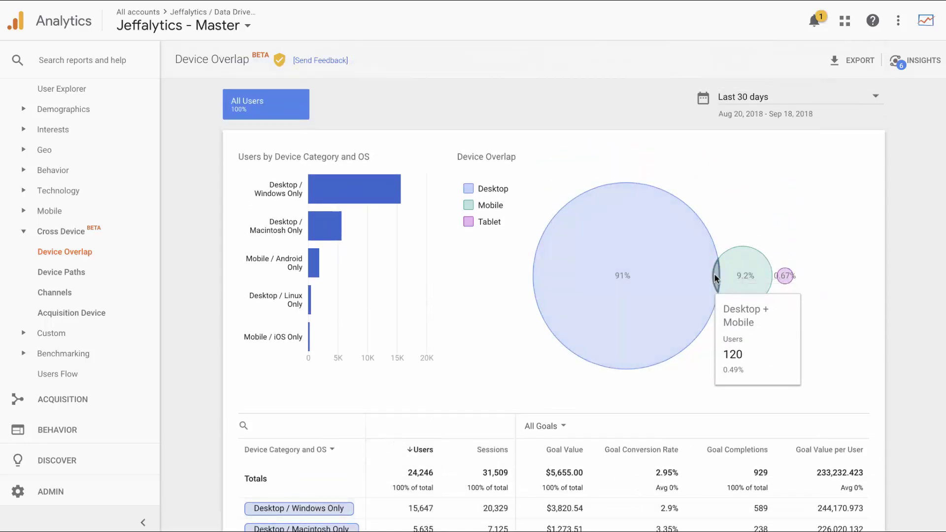
scroll(707, 285, down, 1)
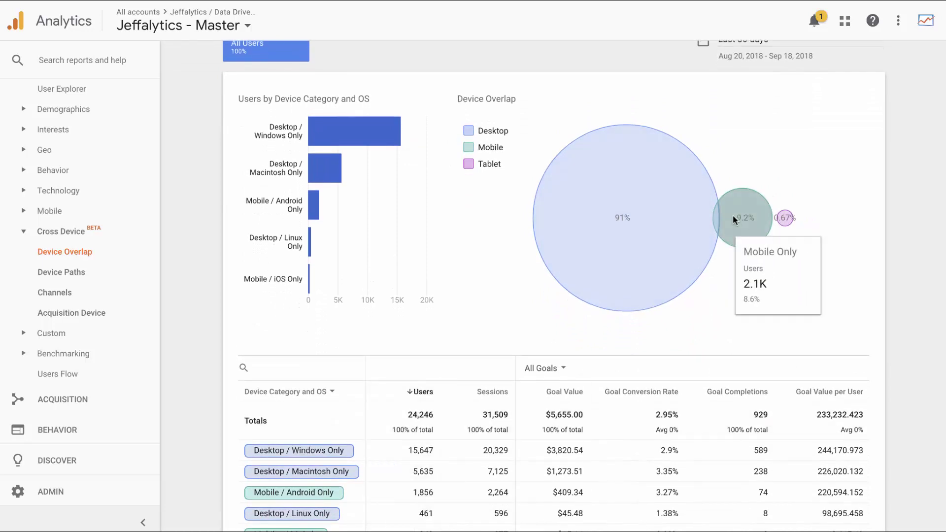
scroll(625, 329, down, 1)
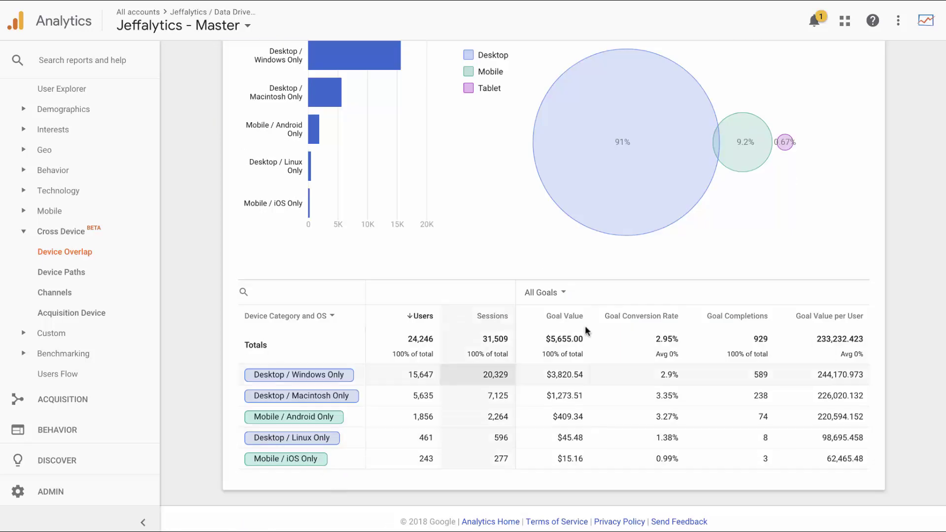
scroll(586, 324, up, 2)
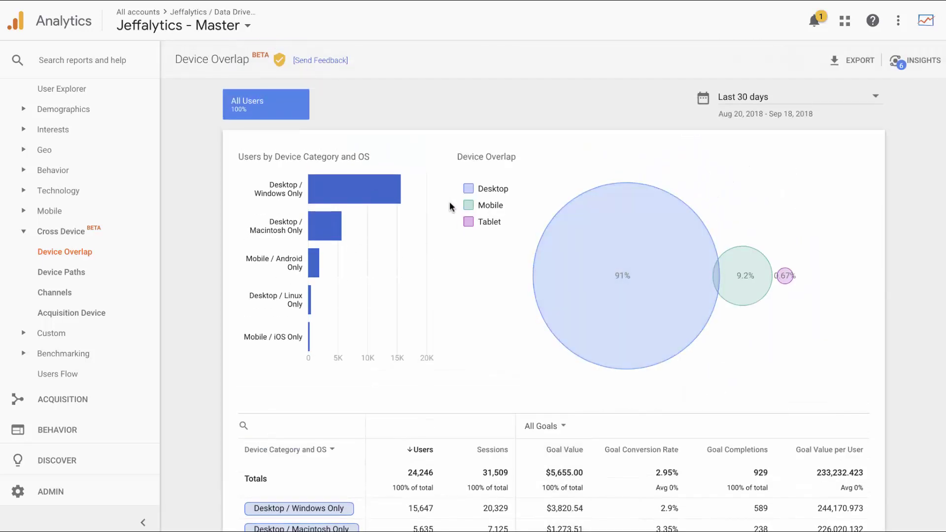
scroll(307, 319, down, 3)
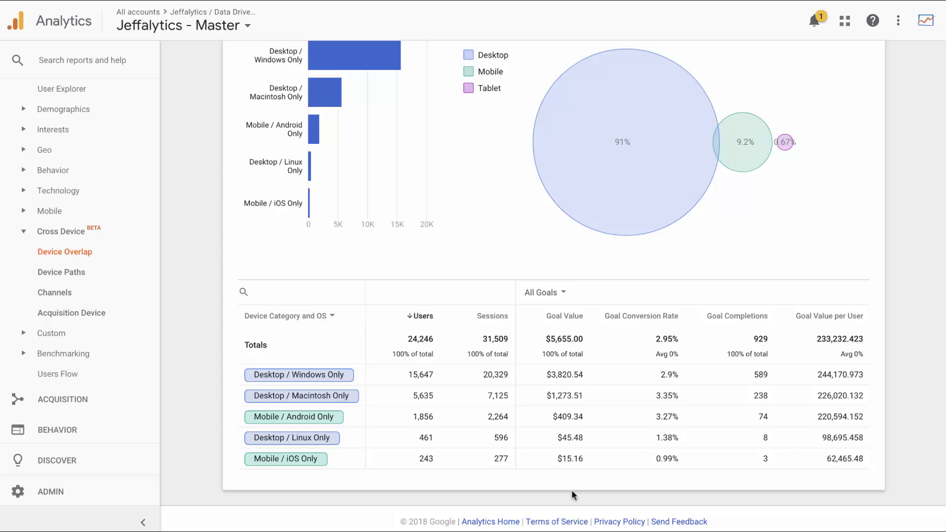
click(554, 292)
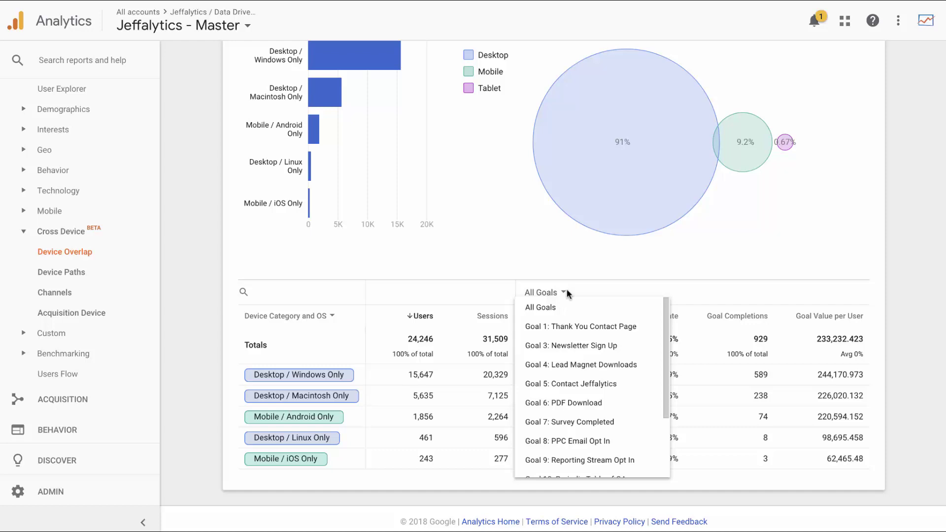
scroll(603, 330, down, 3)
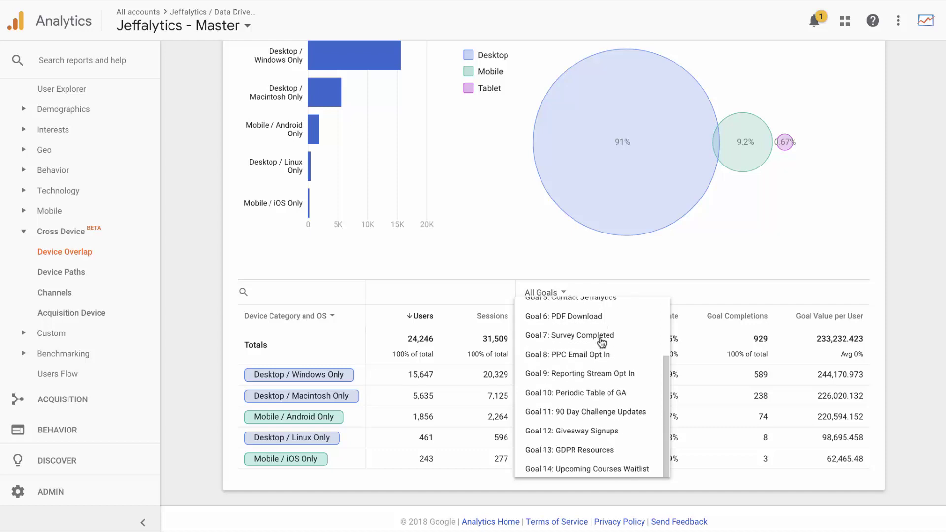
click(710, 294)
scroll(709, 294, up, 3)
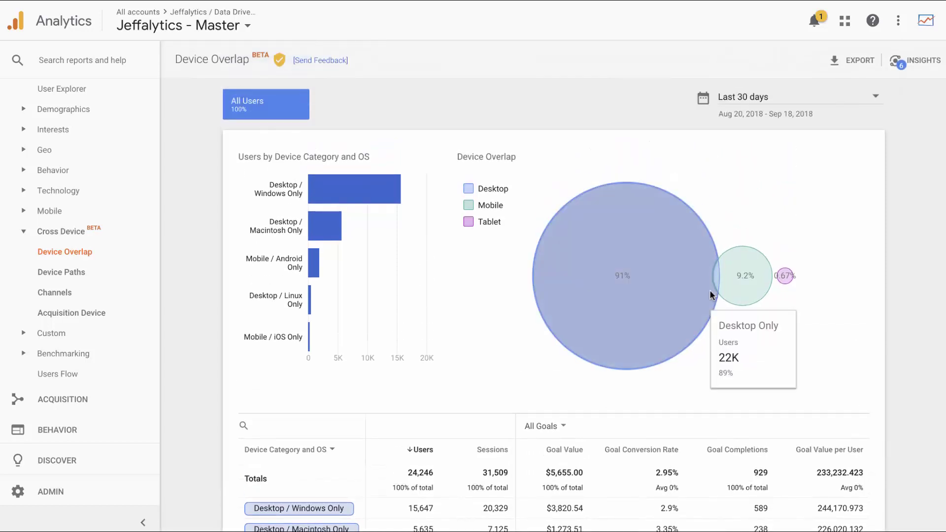
scroll(858, 299, down, 3)
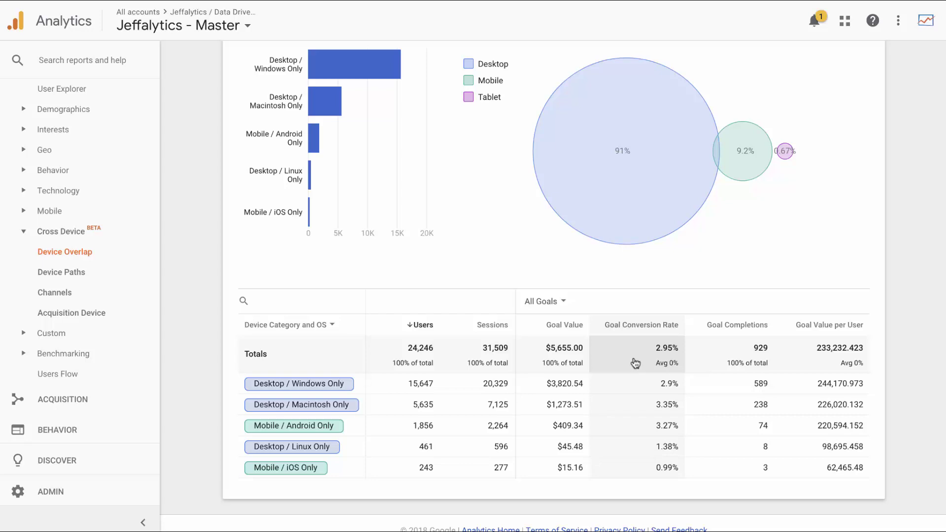
mouse_move(715, 148)
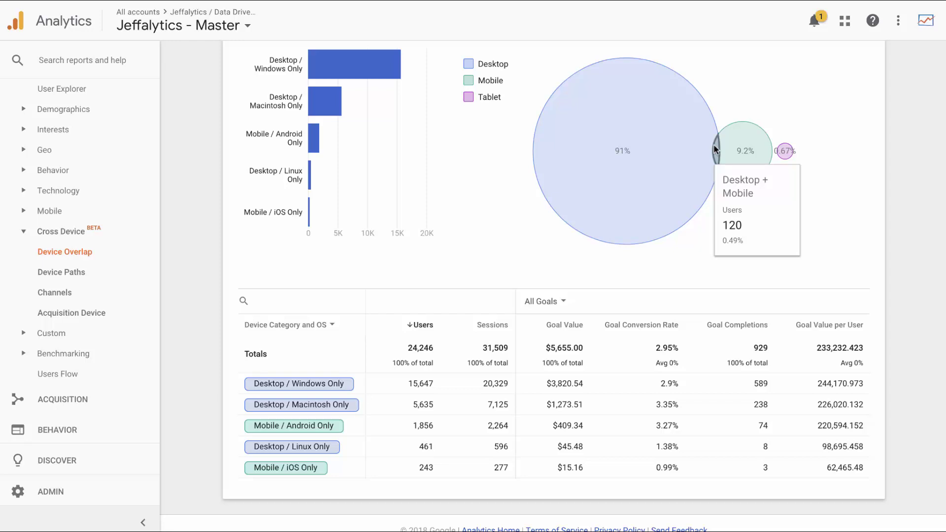
- Open the Device Paths report and show only path steps before any goal
click(66, 272)
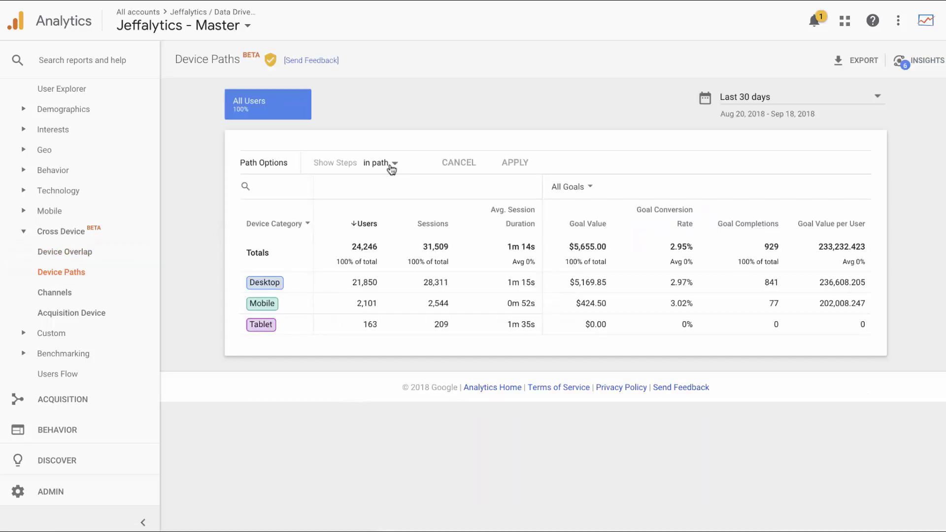
click(392, 170)
click(381, 184)
click(577, 168)
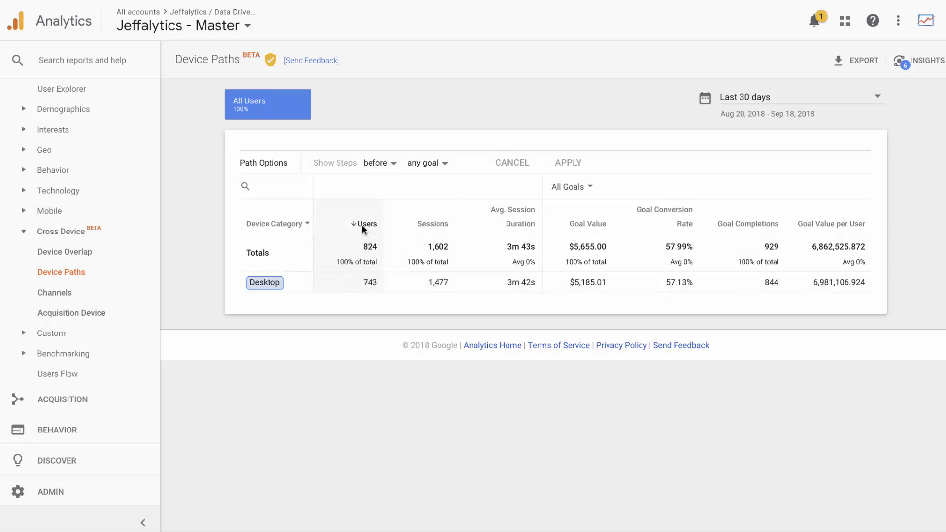
click(44, 292)
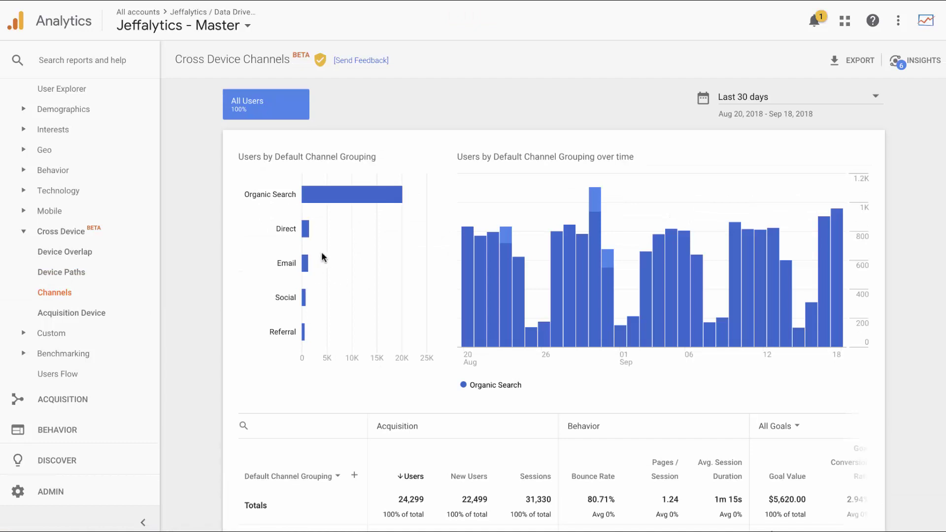
scroll(397, 292, down, 5)
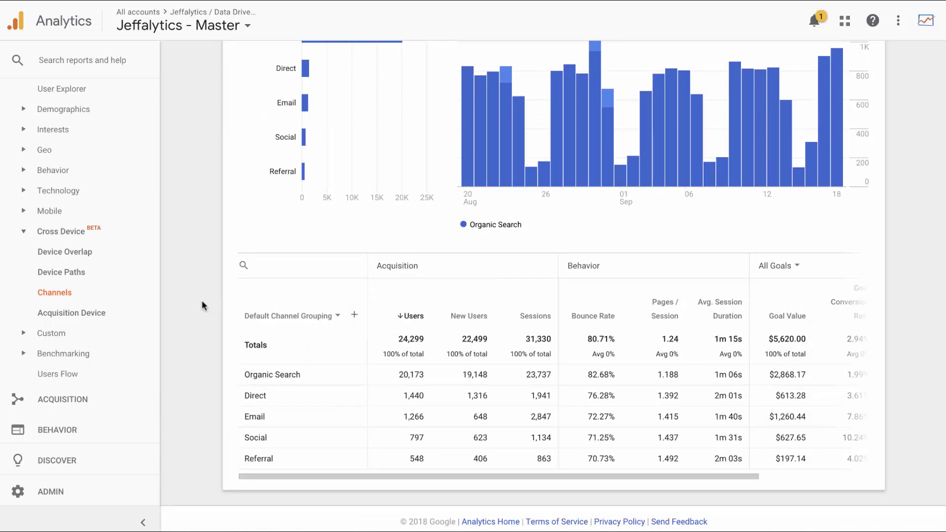
scroll(202, 305, up, 3)
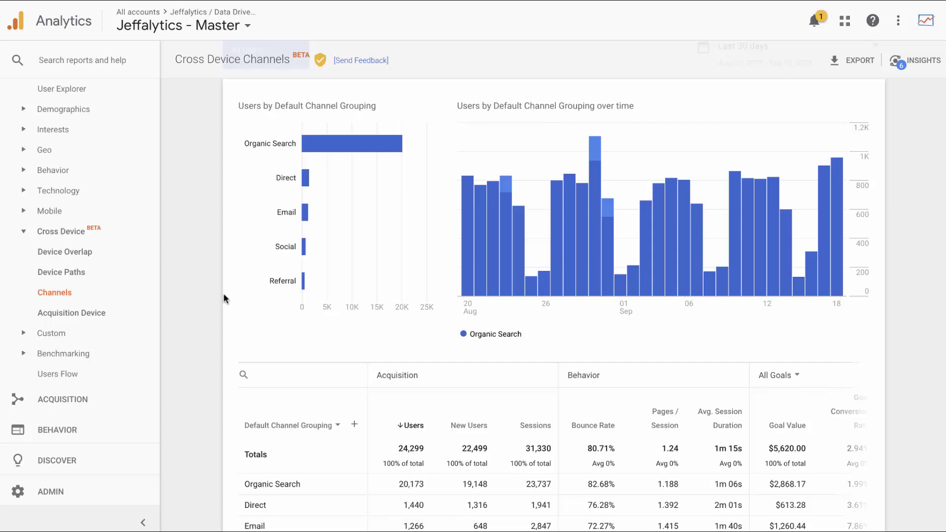
scroll(223, 292, up, 1)
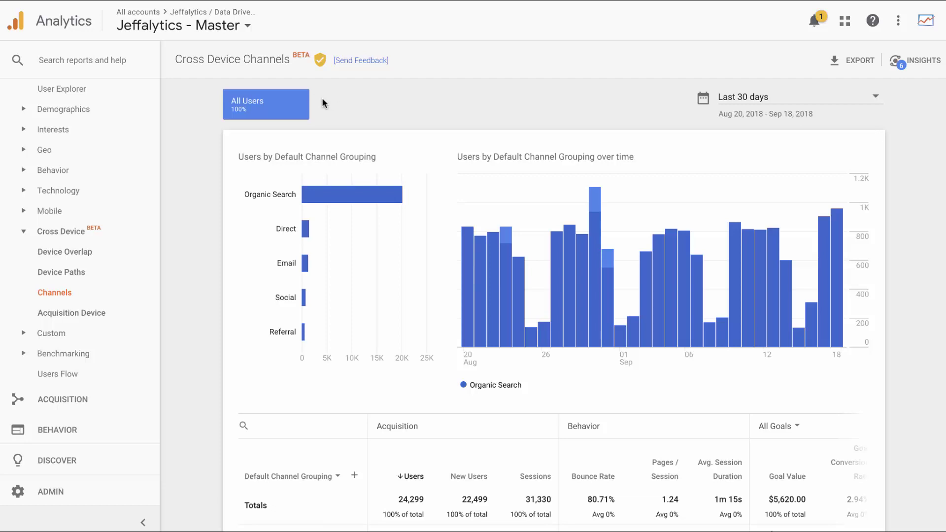
scroll(366, 210, down, 3)
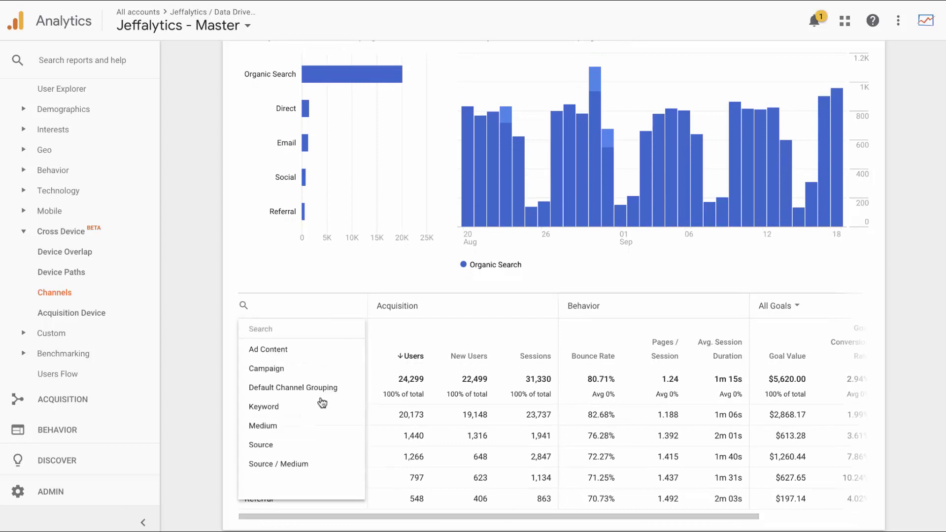
- Add Device Category as a secondary dimension and review the desktop and mobile rows per channel
click(229, 325)
click(354, 356)
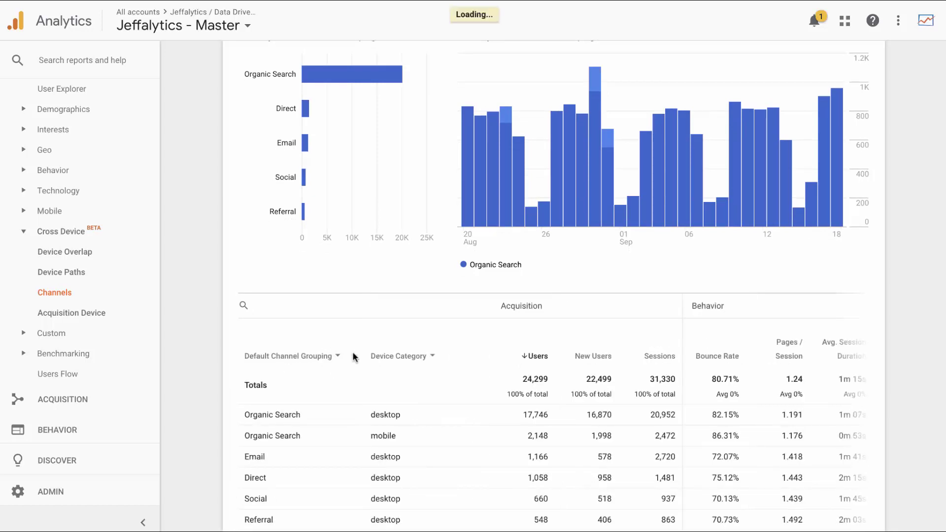
scroll(361, 360, down, 2)
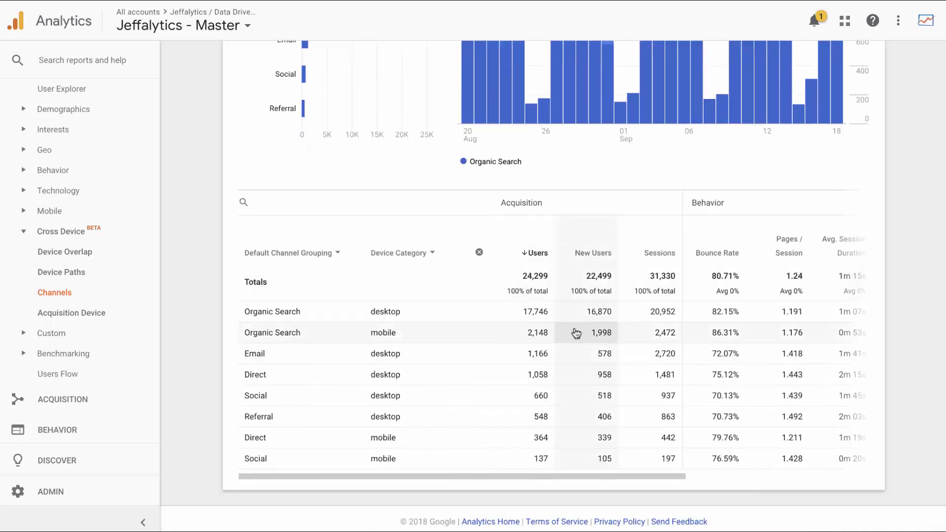
scroll(606, 302, up, 4)
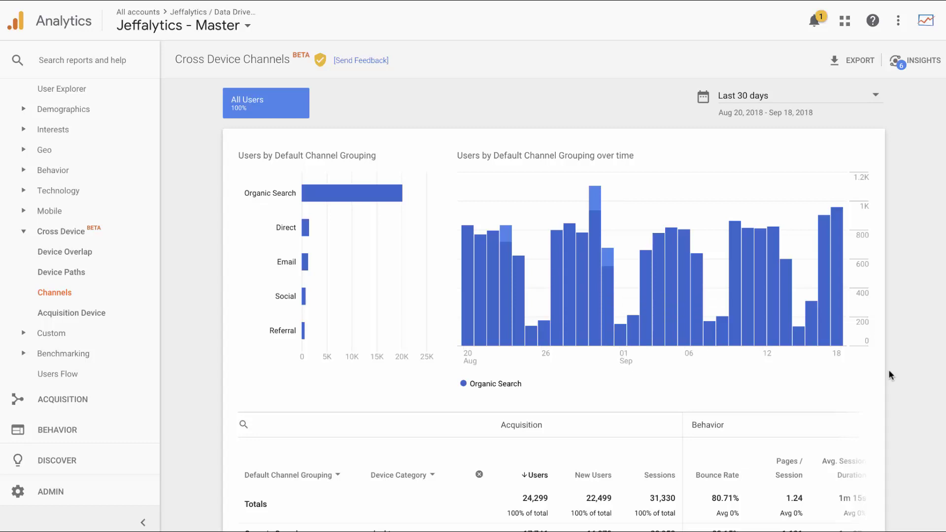
scroll(453, 416, down, 3)
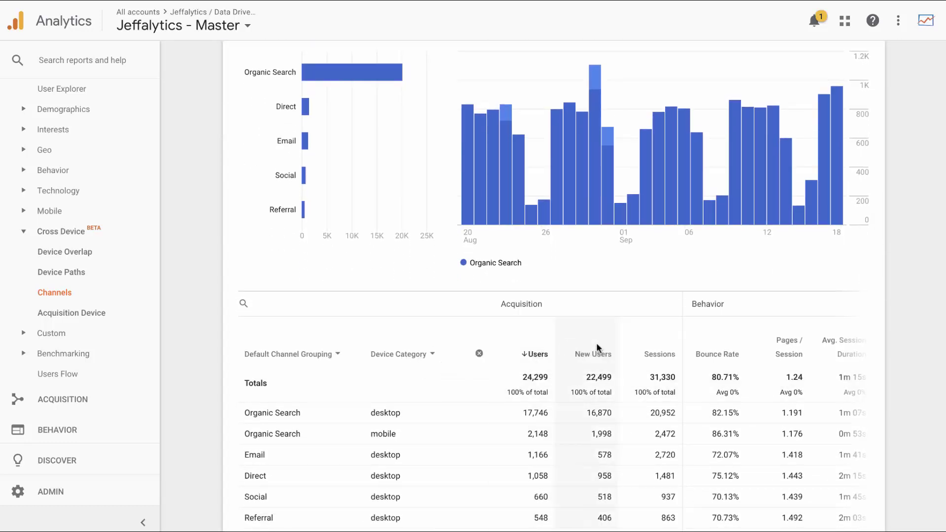
scroll(779, 340, right, 5)
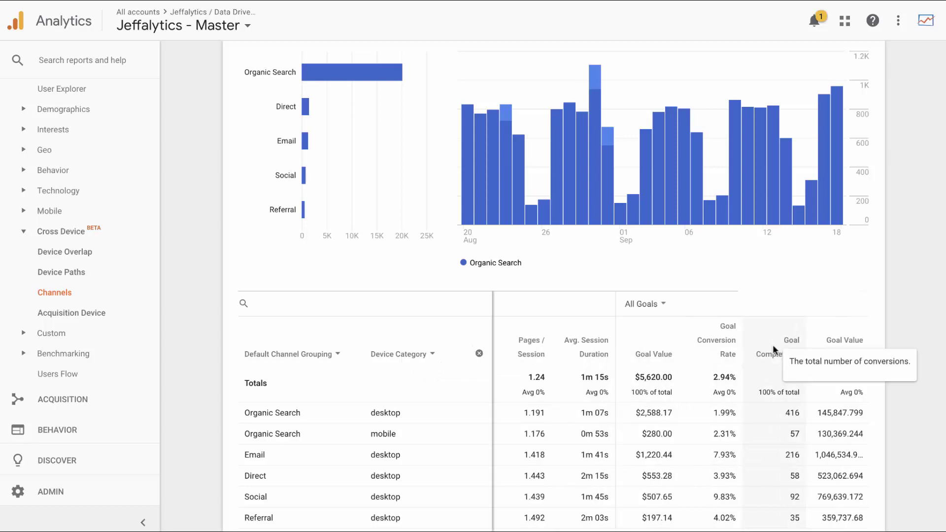
scroll(784, 369, down, 2)
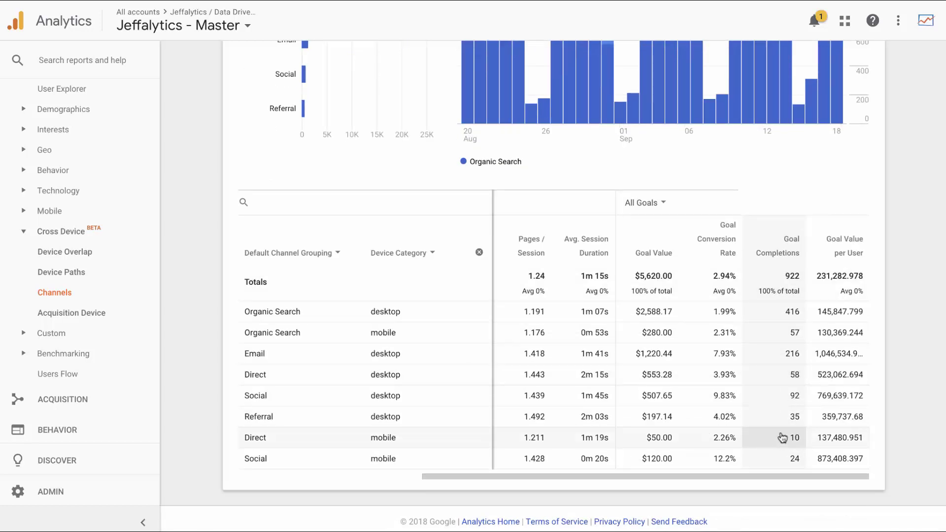
scroll(780, 434, up, 1)
scroll(645, 324, left, 5)
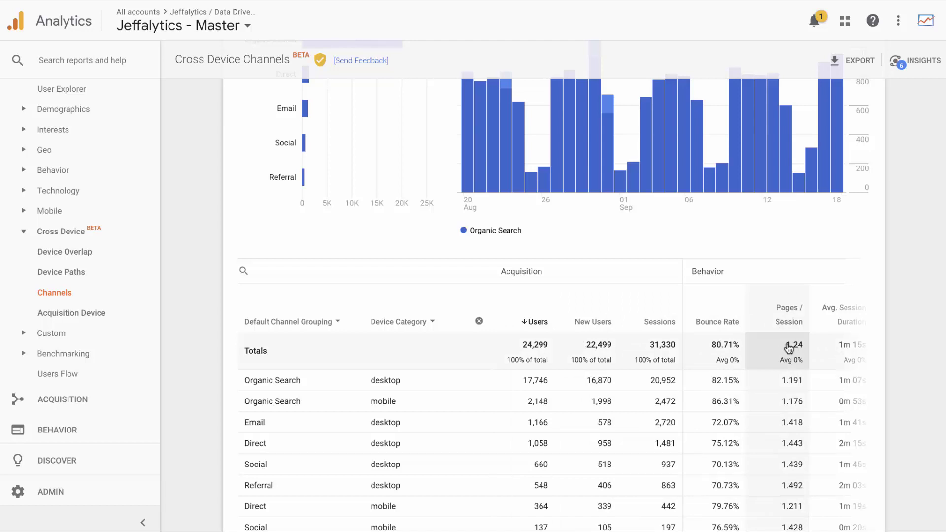
scroll(788, 348, up, 3)
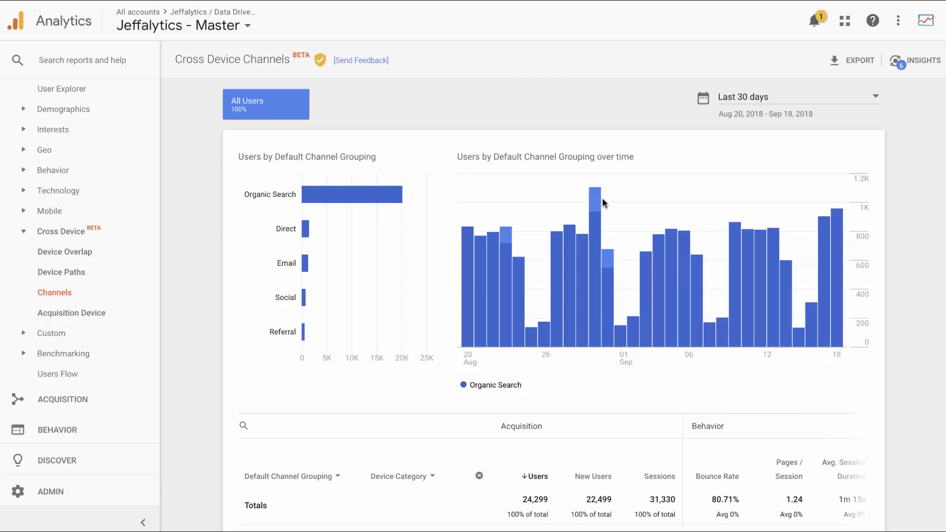
mouse_move(590, 199)
scroll(349, 407, down, 4)
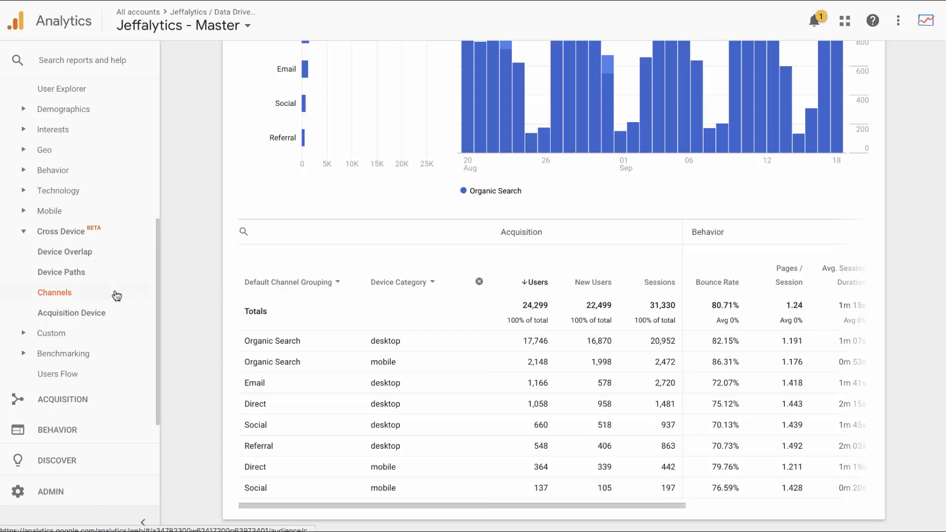
- Open Acquisition Device and review its 23,111 new users: Desktop 20,903, Mobile 2,045, Tablet 163
click(74, 312)
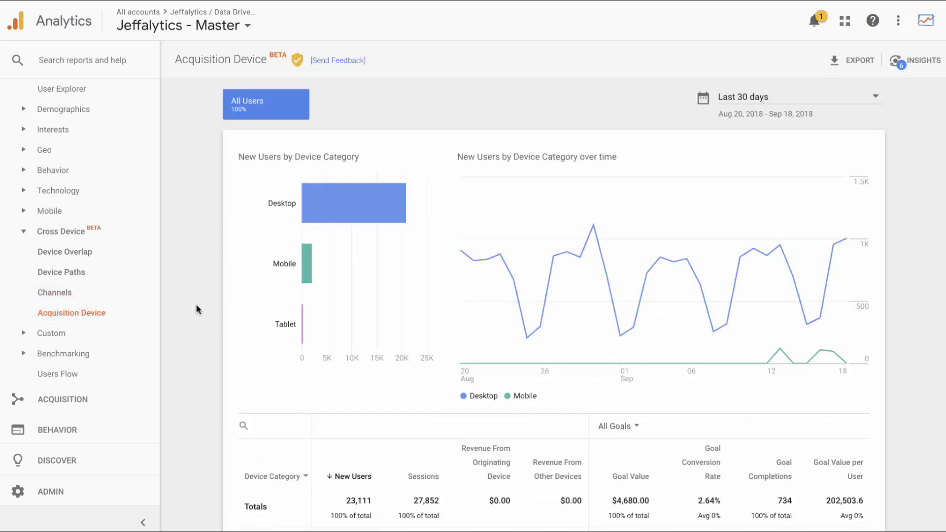
scroll(323, 256, down, 3)
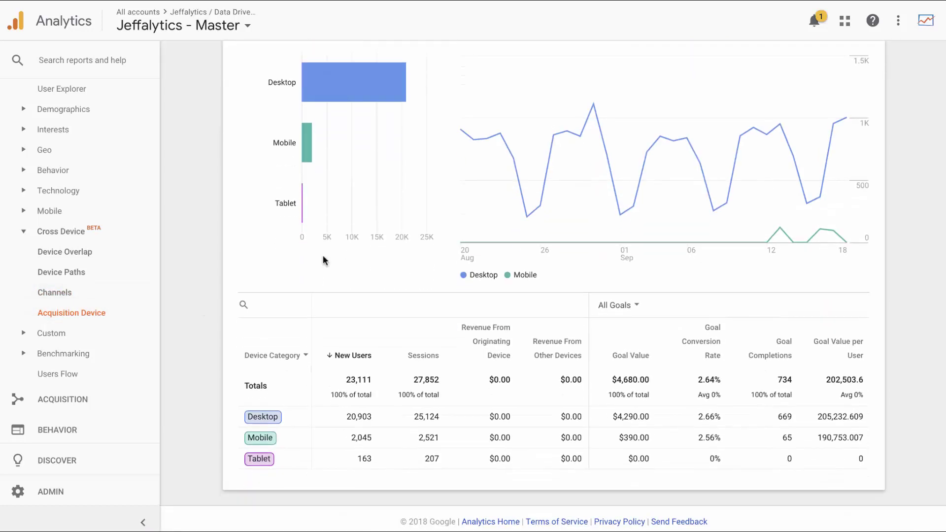
scroll(323, 256, up, 1)
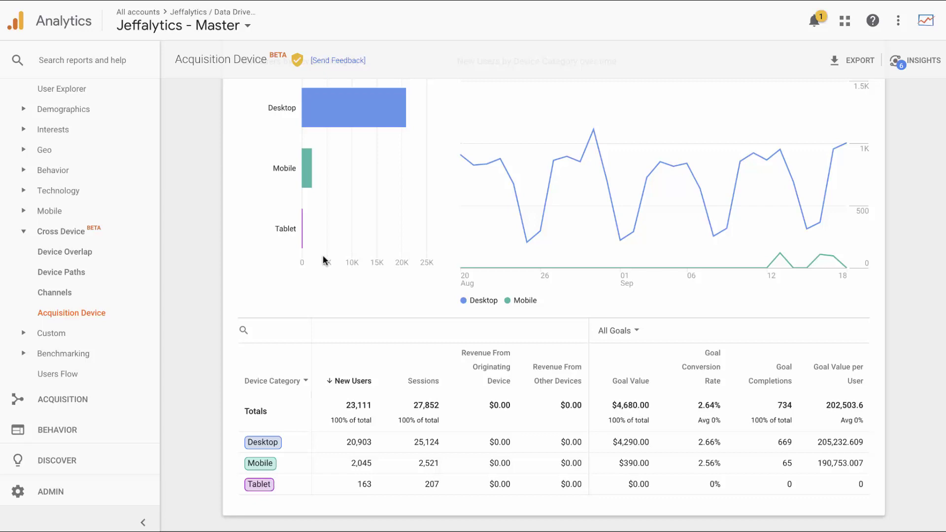
scroll(432, 257, up, 1)
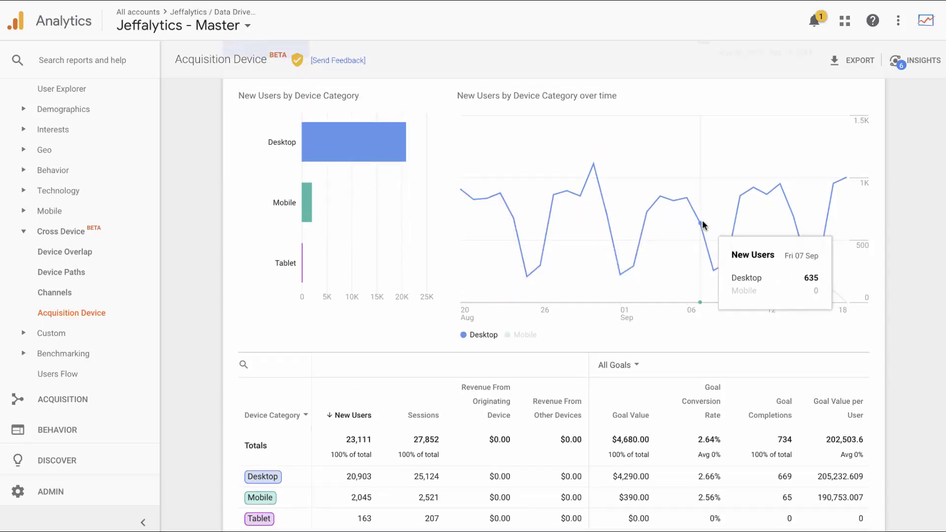
scroll(743, 310, down, 1)
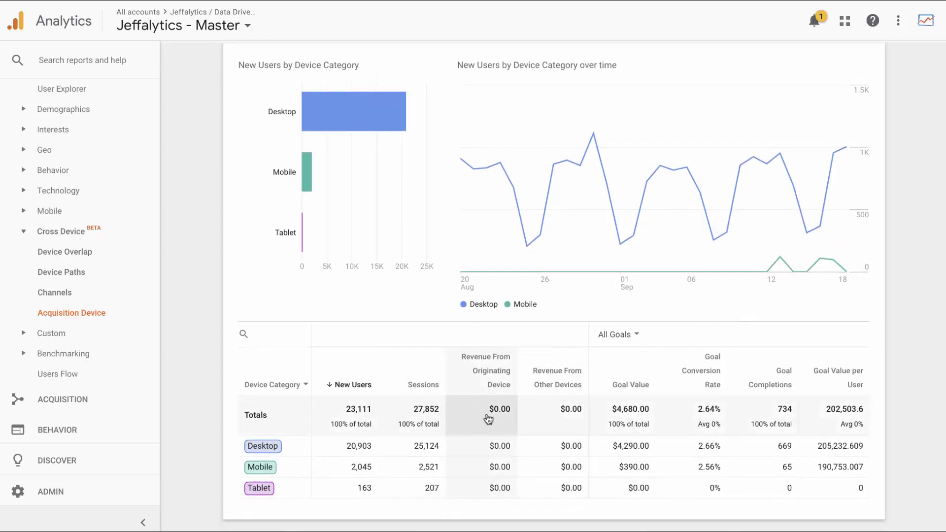
mouse_move(616, 382)
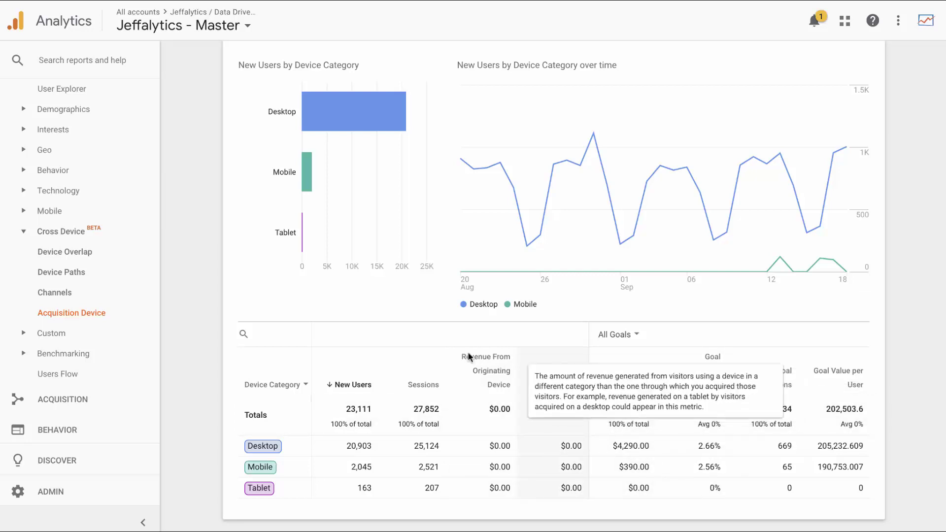
click(271, 333)
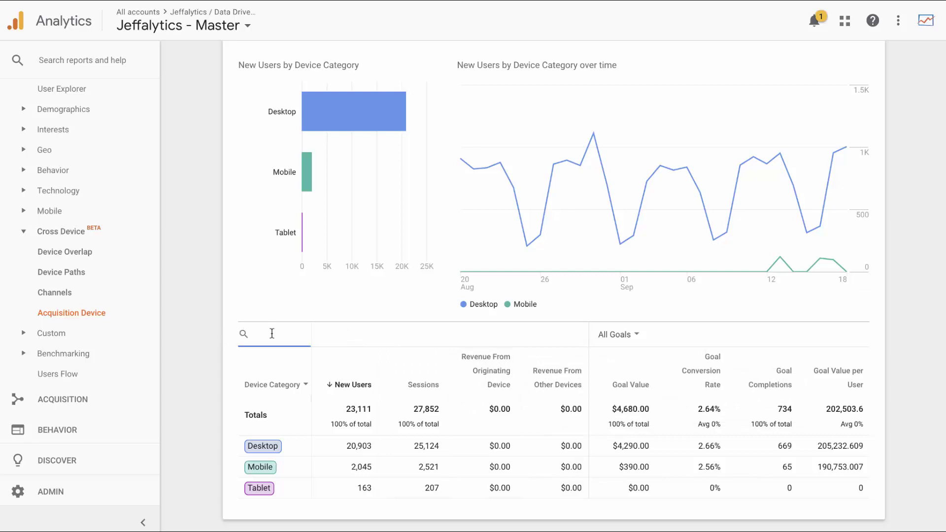
- Return to Device Overlap and review the Desktop Only, Mobile Only, Tablet Only and Desktop + Mobile users
click(72, 253)
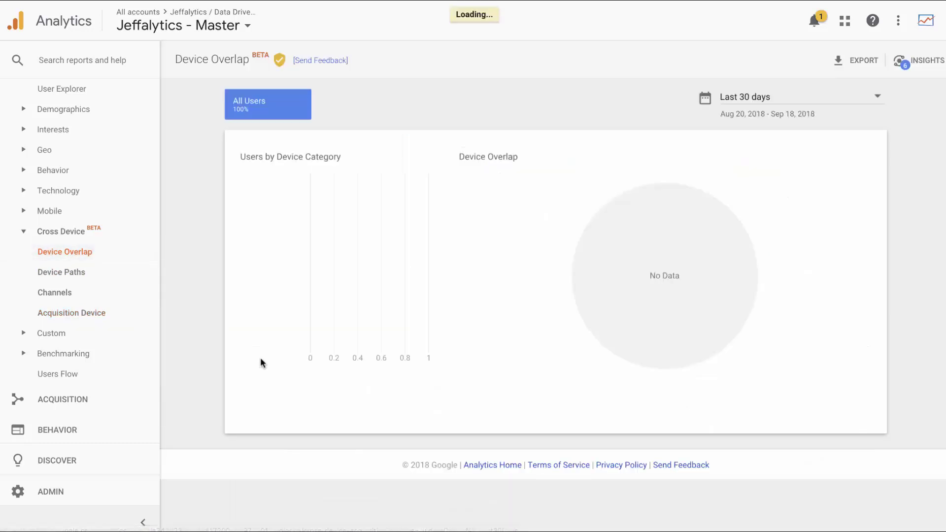
mouse_move(717, 270)
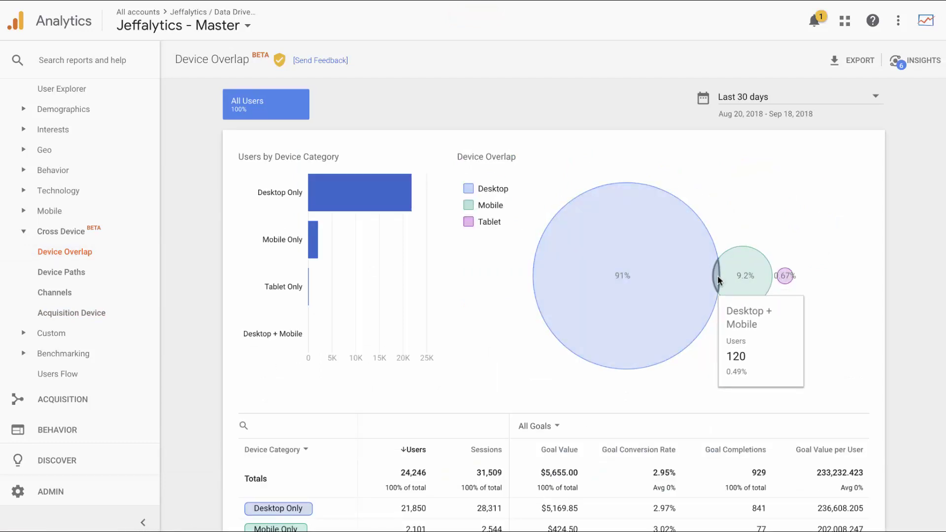
scroll(685, 360, down, 1)
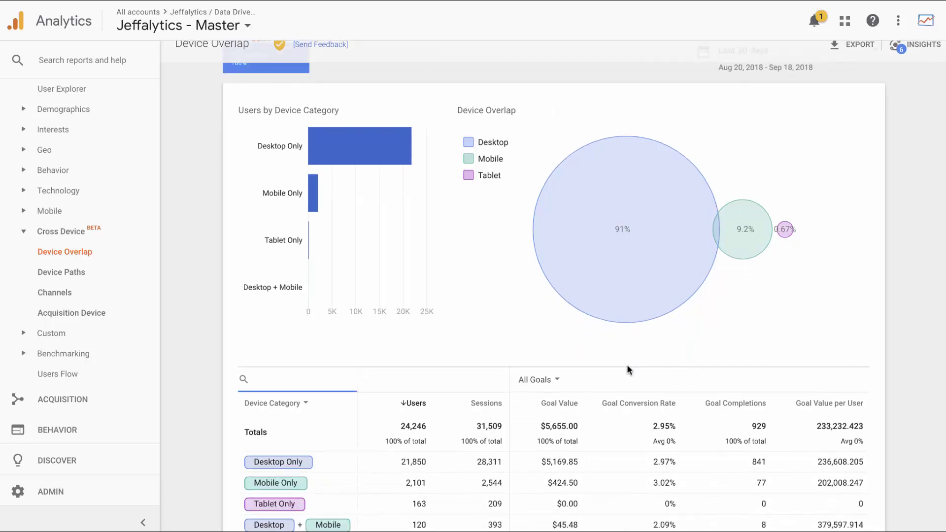
click(279, 382)
scroll(265, 381, down, 2)
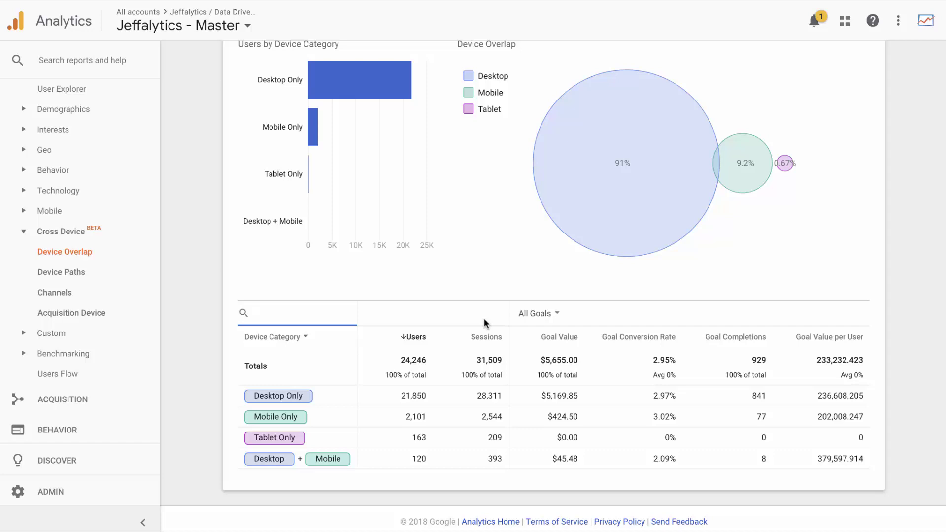
scroll(484, 318, up, 1)
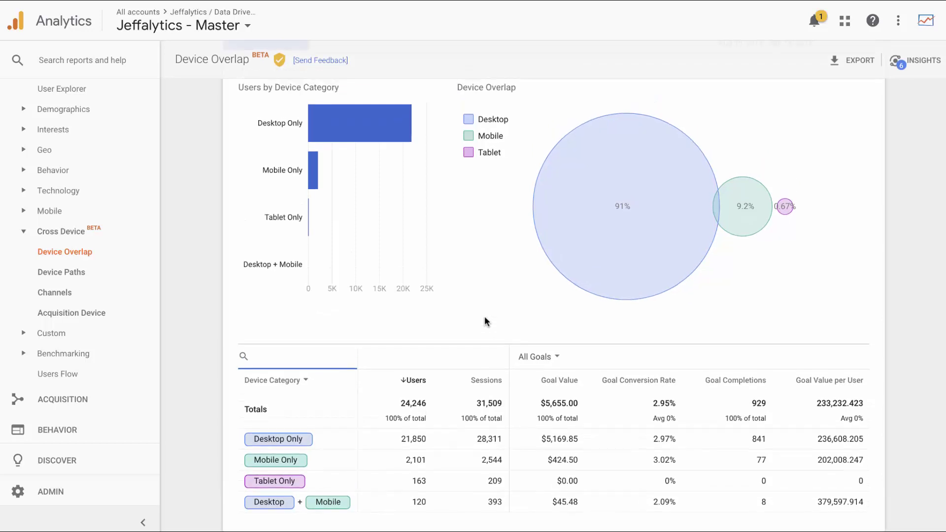